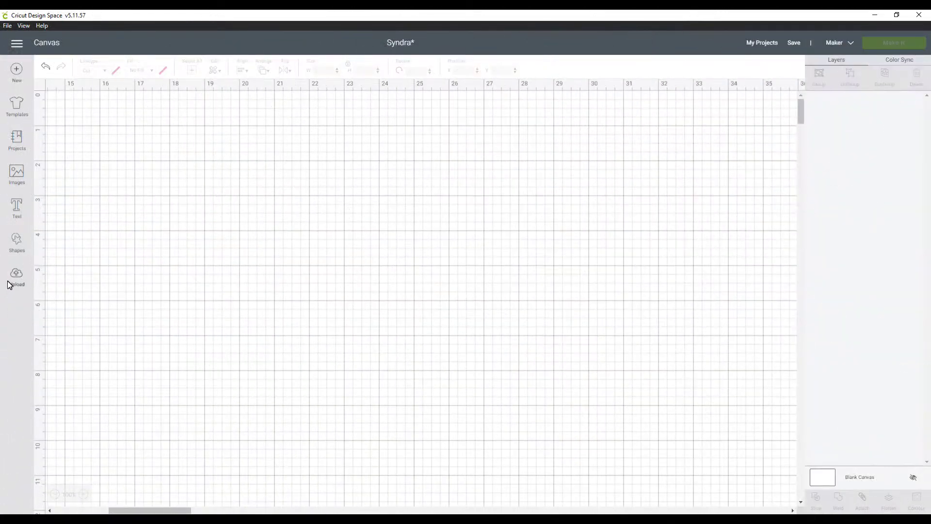
Insert the uploaded black butterfly silhouette from the Upload library onto the canvas
click(17, 276)
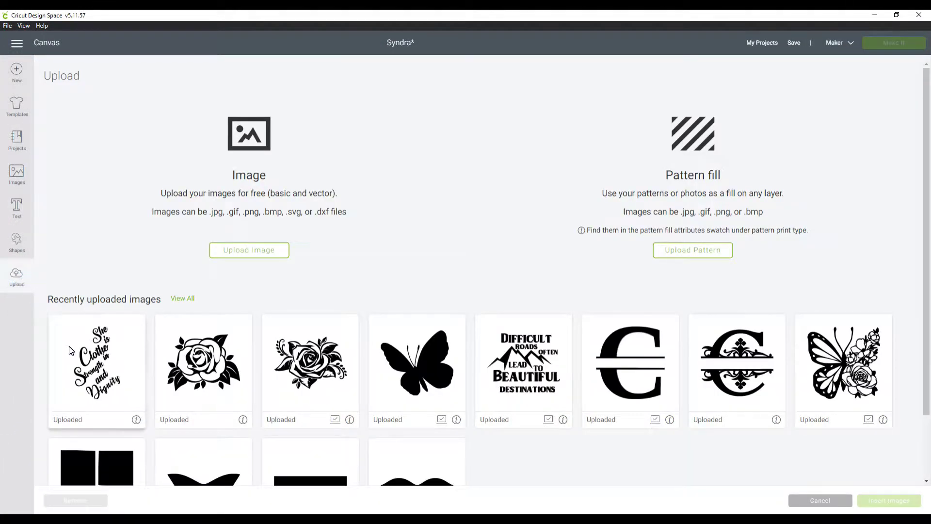
click(402, 365)
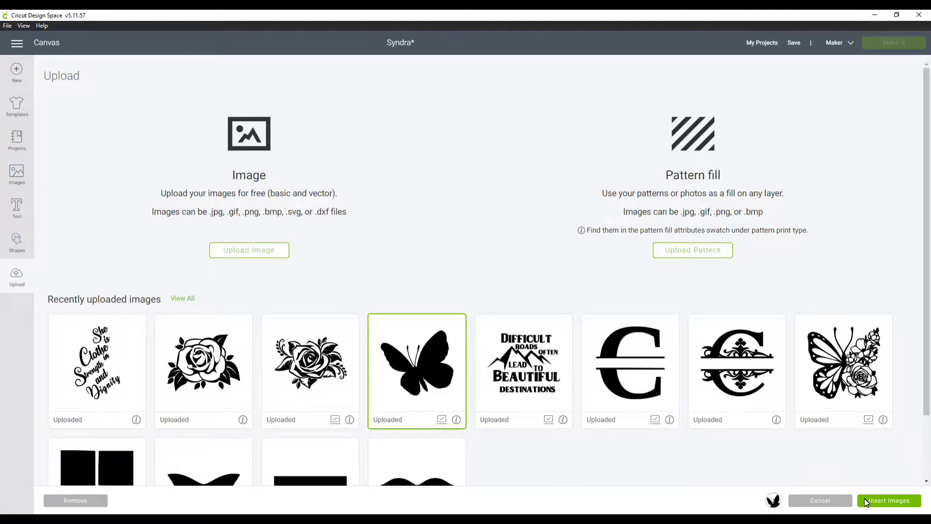
click(877, 495)
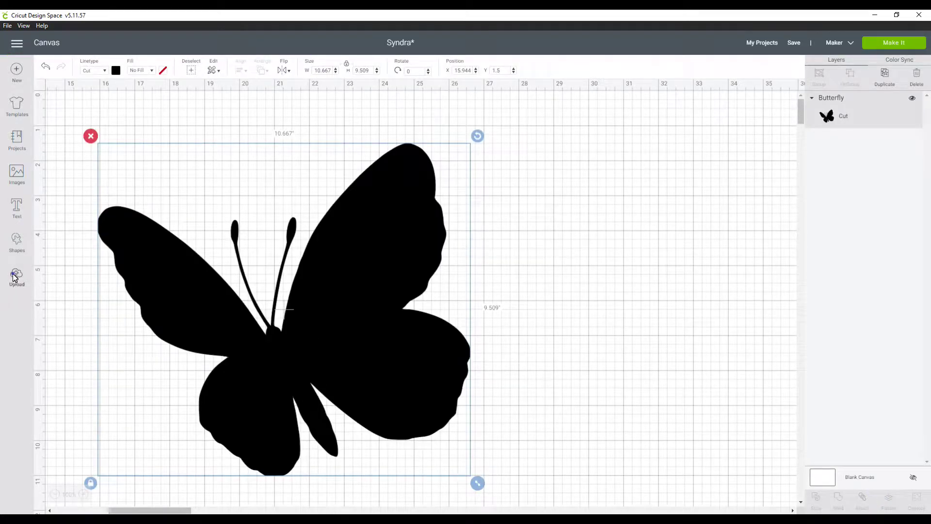
click(14, 277)
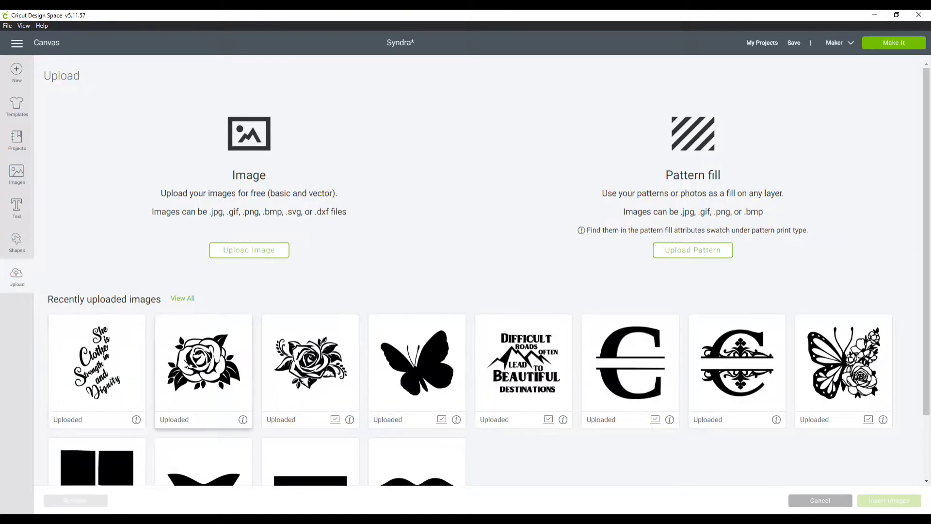
Insert the rose and 'She is Clothe' saying images together
click(203, 373)
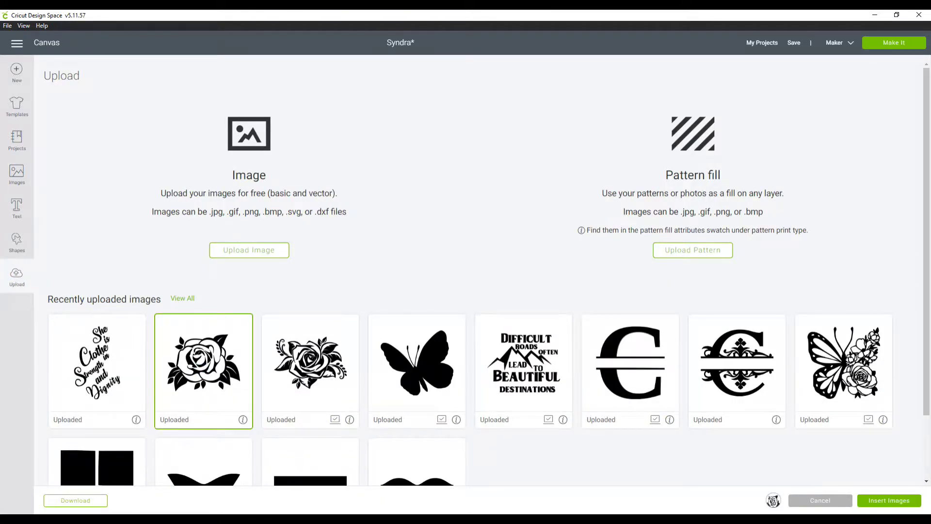
click(97, 350)
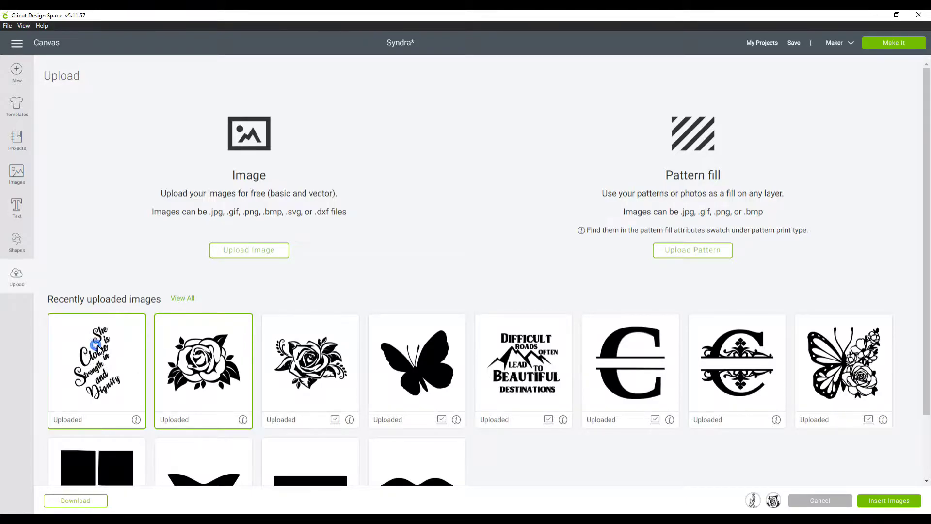
click(886, 501)
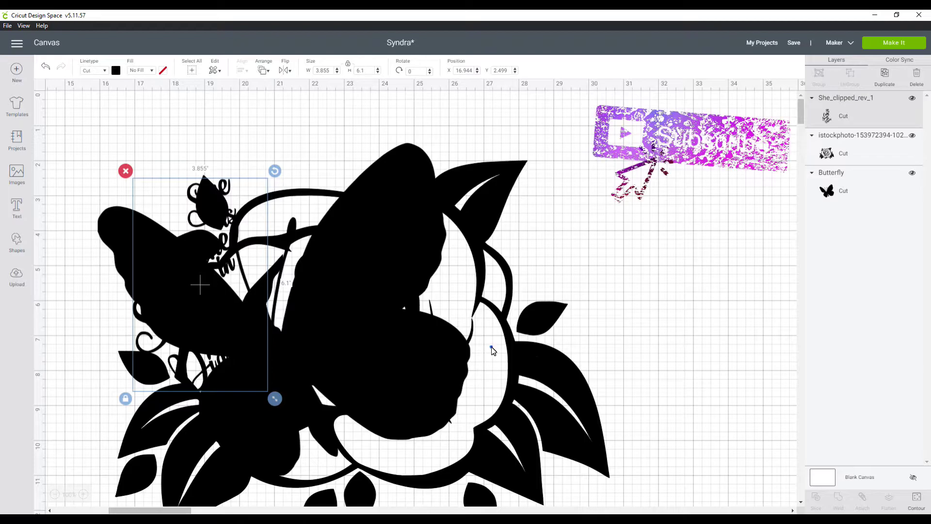
Shrink the rose under four inches and place it and the saying beside the butterfly
mouse_move(524, 355)
mouse_down()
mouse_move(659, 328)
mouse_move(612, 273)
mouse_up()
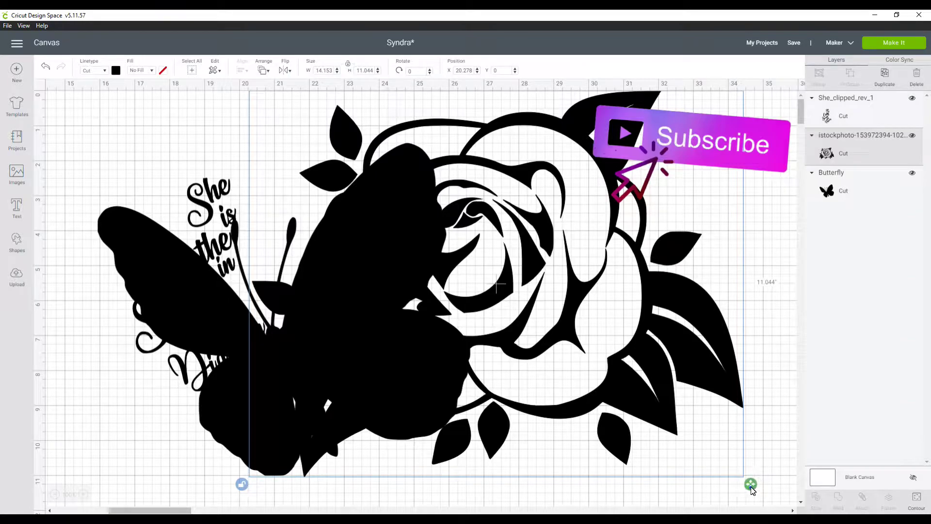
drag(750, 485, 385, 224)
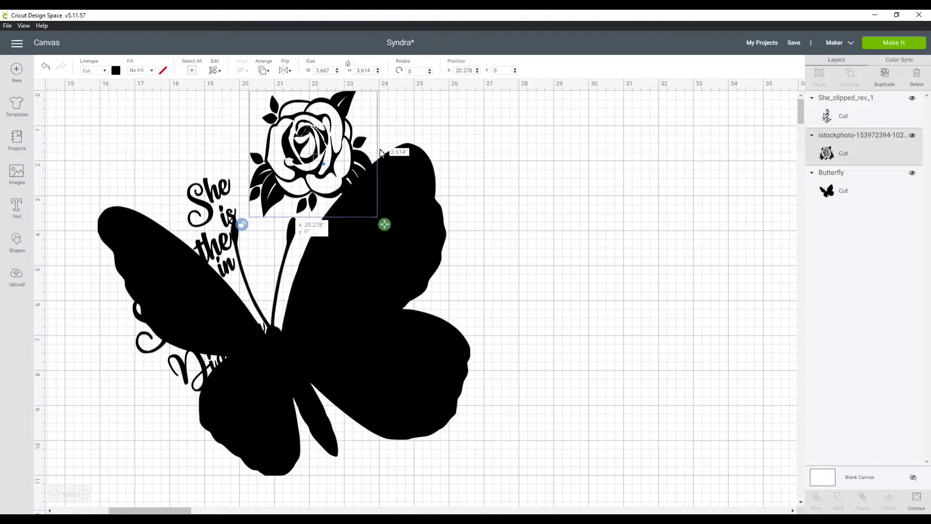
drag(313, 153, 643, 186)
drag(213, 212, 573, 286)
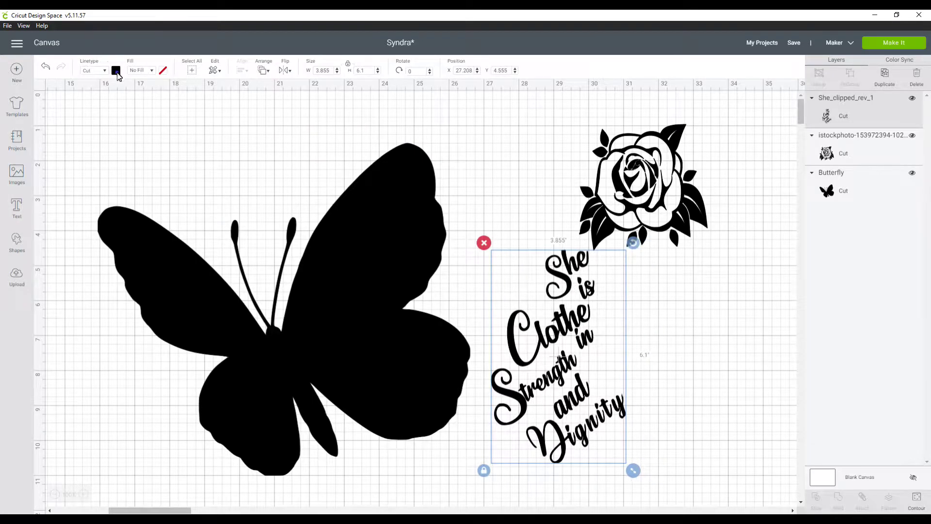
Make the saying pink and move it onto the butterfly's right wing
click(116, 70)
click(126, 123)
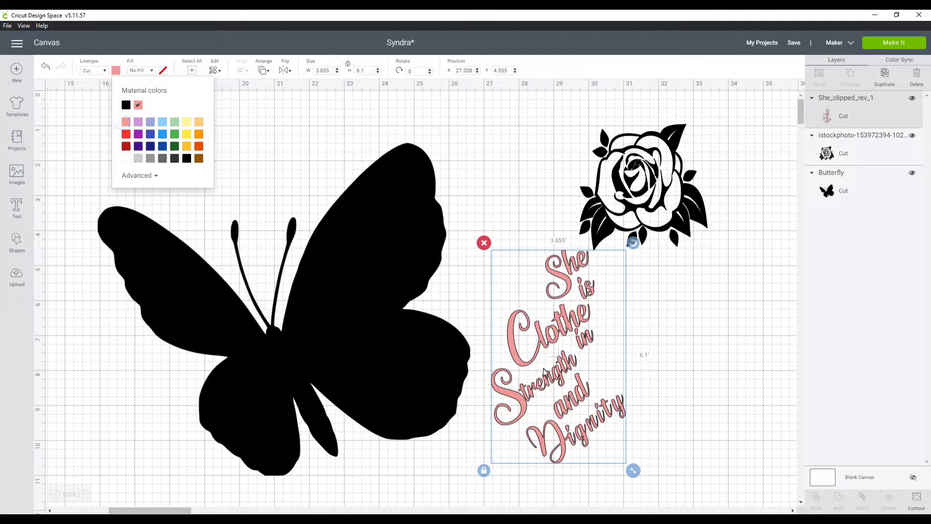
drag(540, 370, 361, 318)
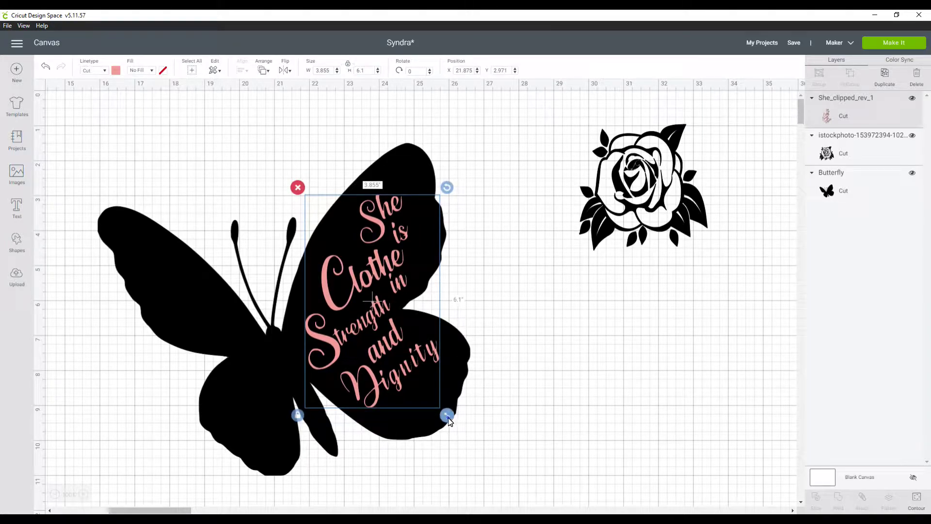
Enlarge the saying to fill the right wing, then select it with the butterfly
drag(447, 417, 465, 444)
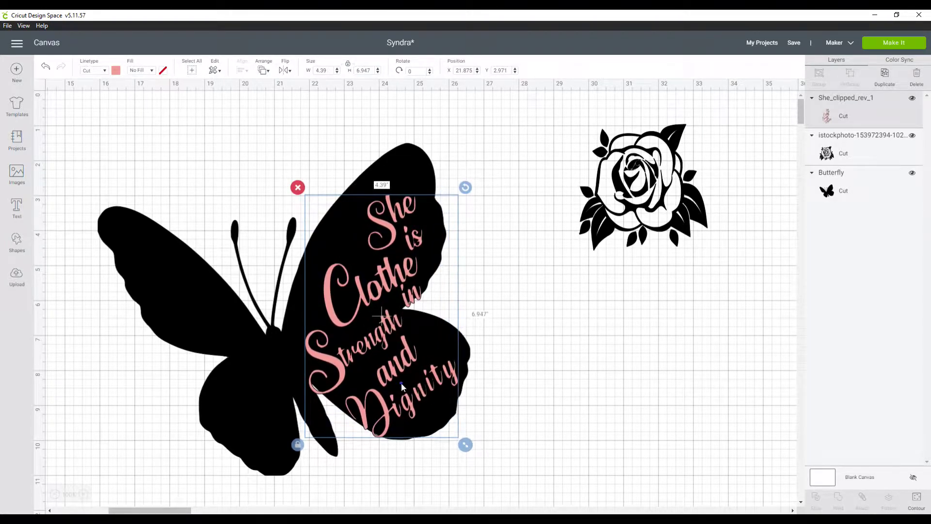
drag(401, 383, 394, 365)
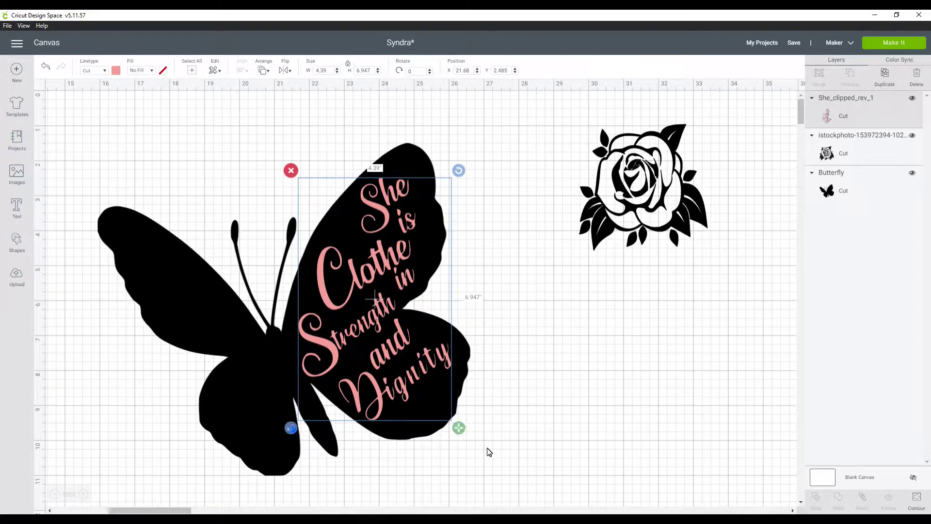
drag(456, 428, 468, 449)
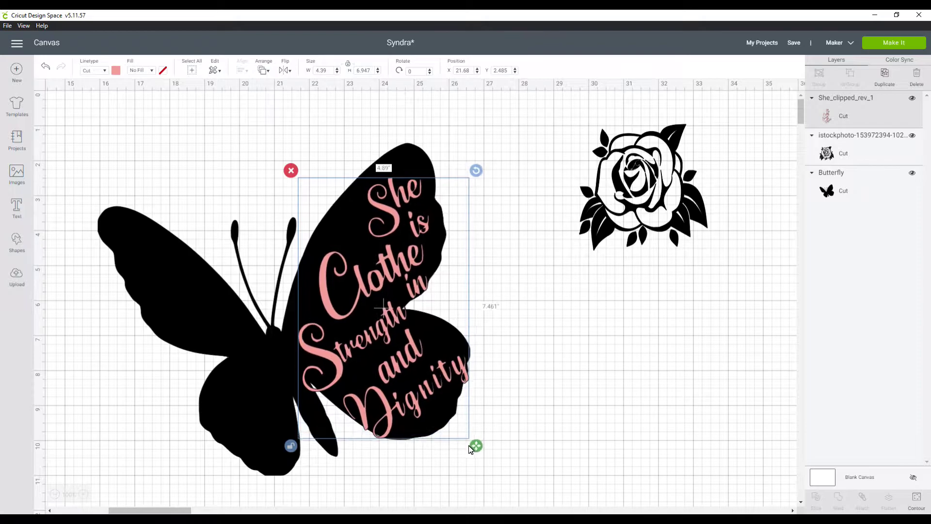
drag(413, 402, 414, 381)
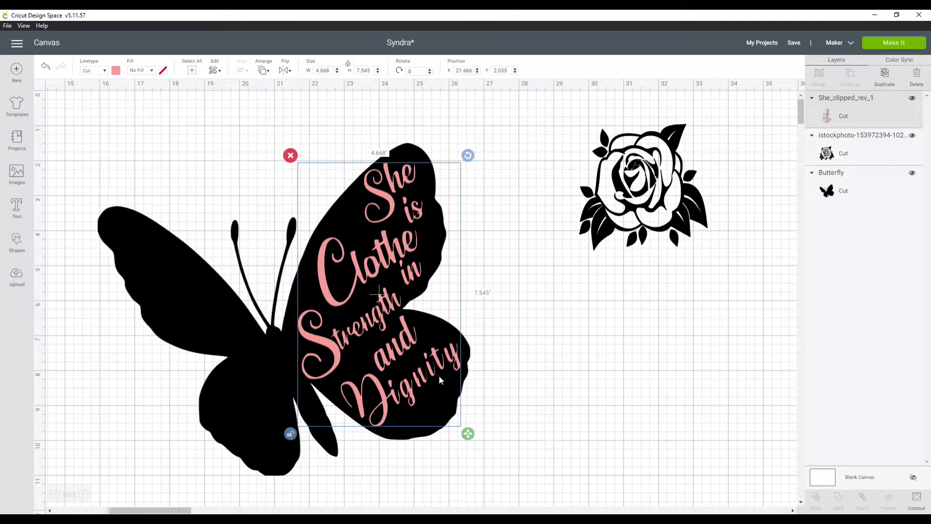
drag(438, 375, 441, 374)
click(548, 431)
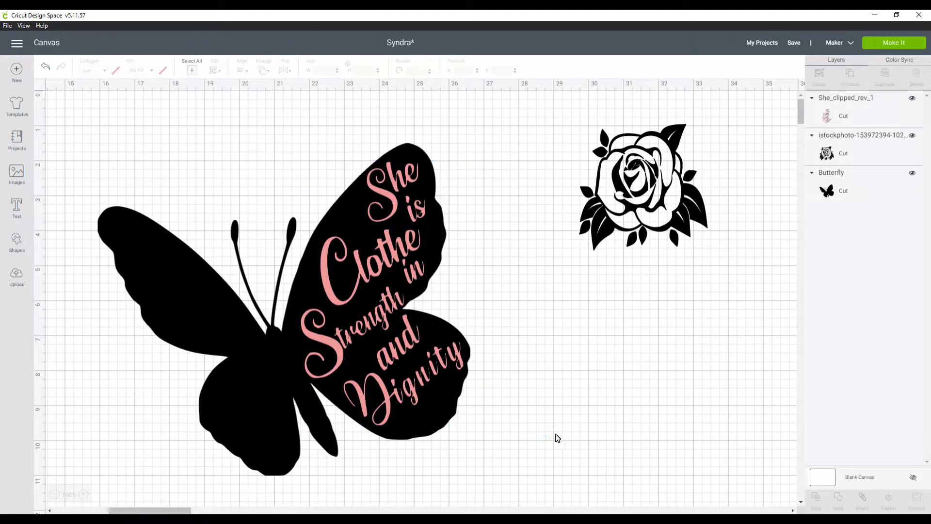
drag(524, 462, 94, 122)
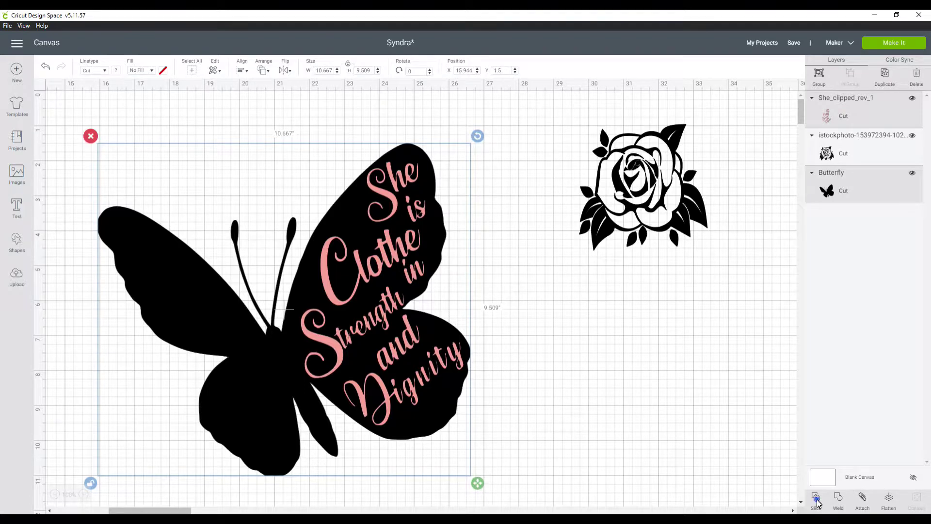
Slice the saying from the butterfly and delete the leftover pink and black text pieces
click(817, 501)
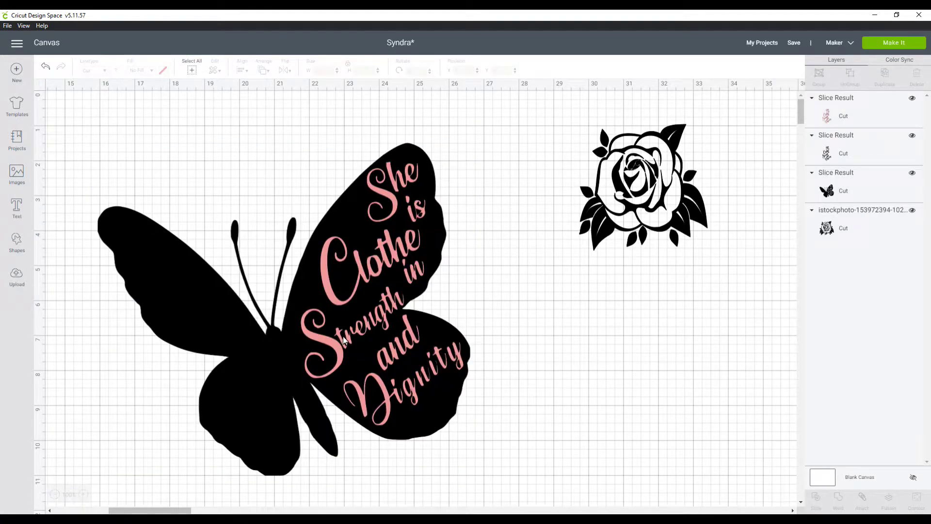
drag(343, 338, 499, 378)
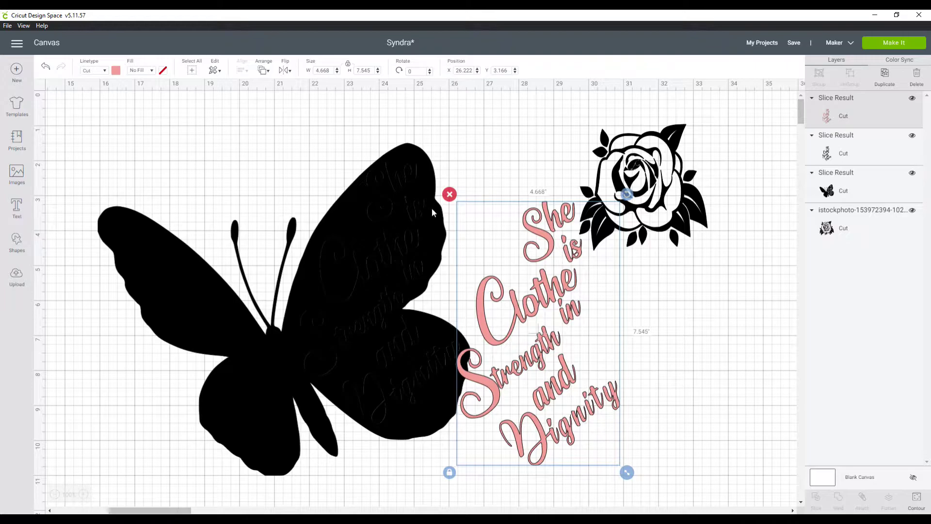
click(450, 194)
click(384, 284)
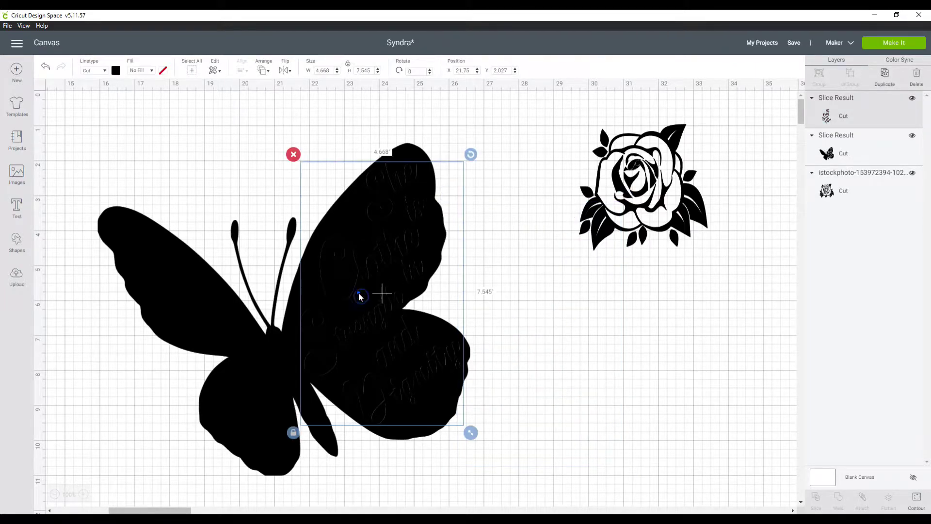
drag(362, 296, 551, 361)
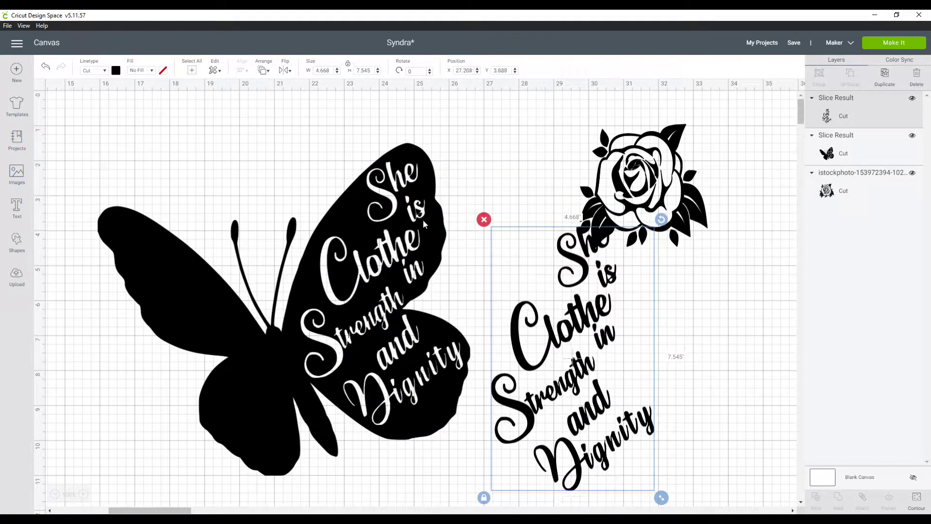
click(484, 220)
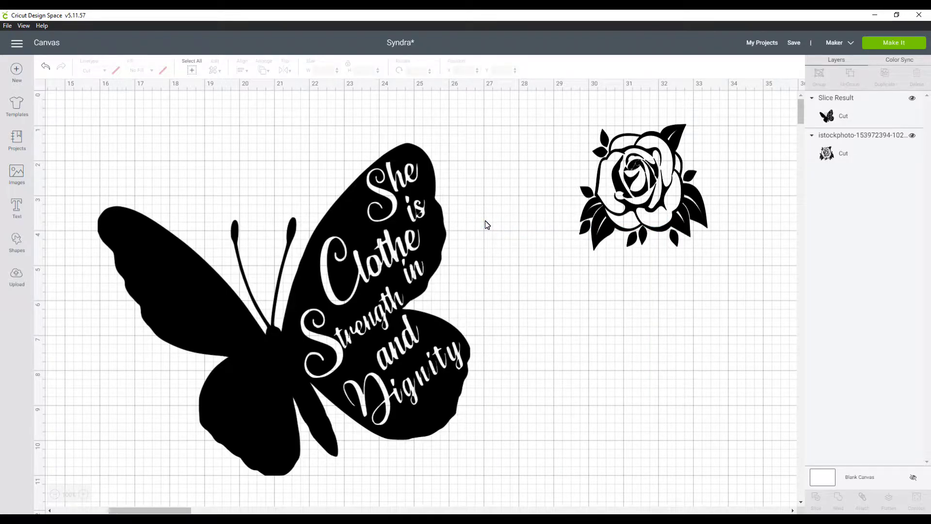
Make the rose image pink
click(646, 214)
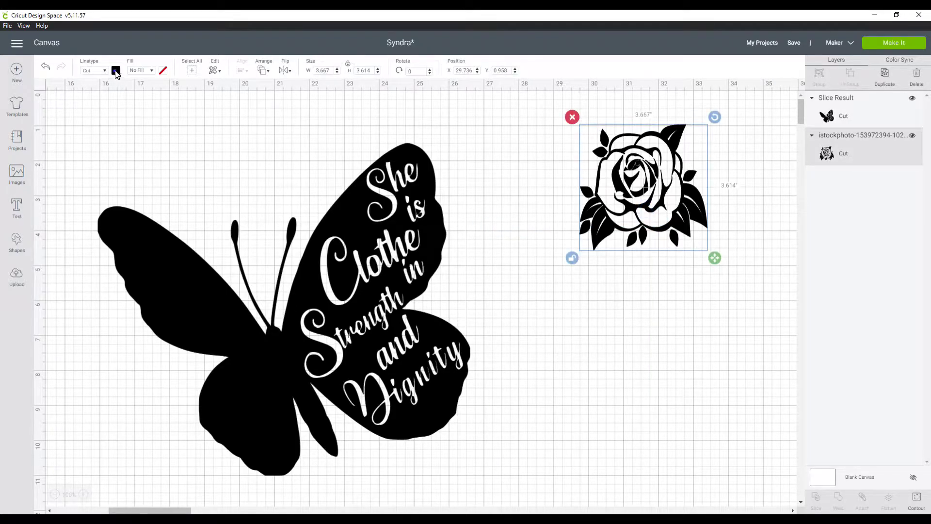
click(116, 70)
click(127, 122)
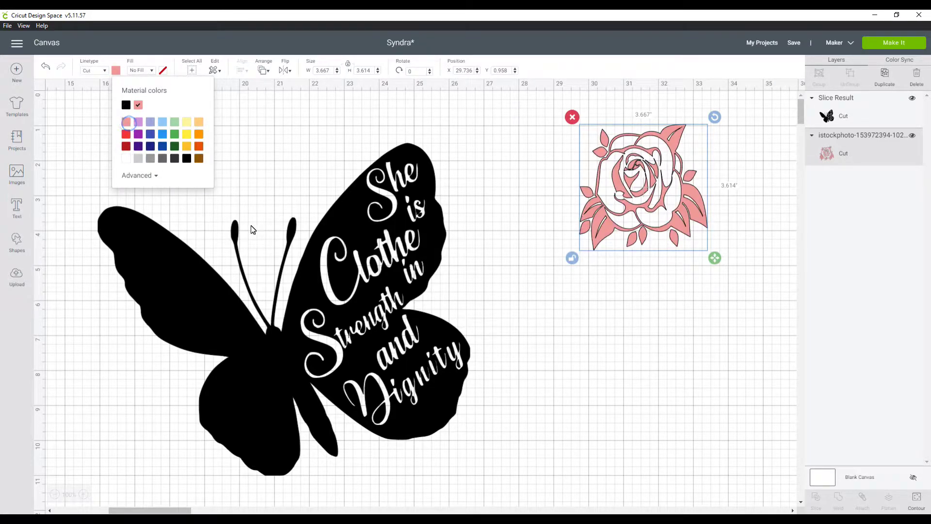
click(615, 380)
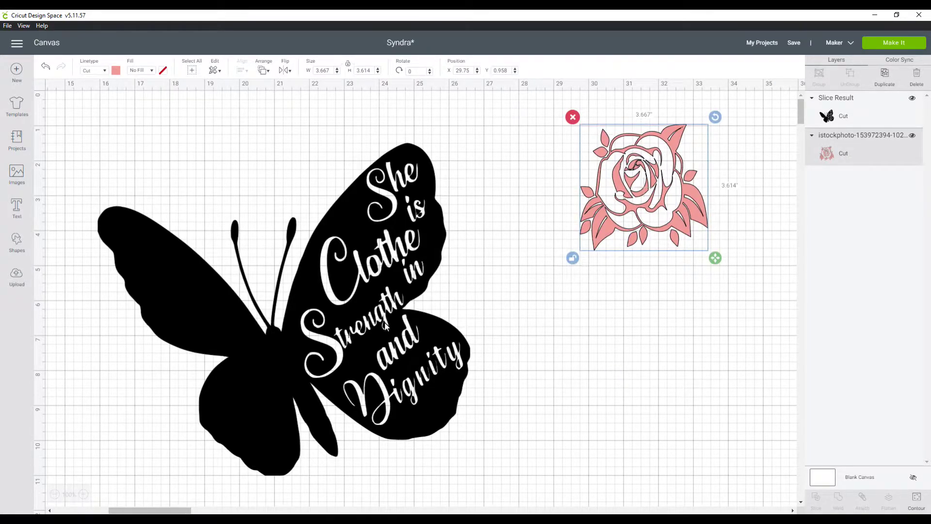
Shift the butterfly right and bring the rose in front, over the upper left wing
drag(362, 319, 464, 295)
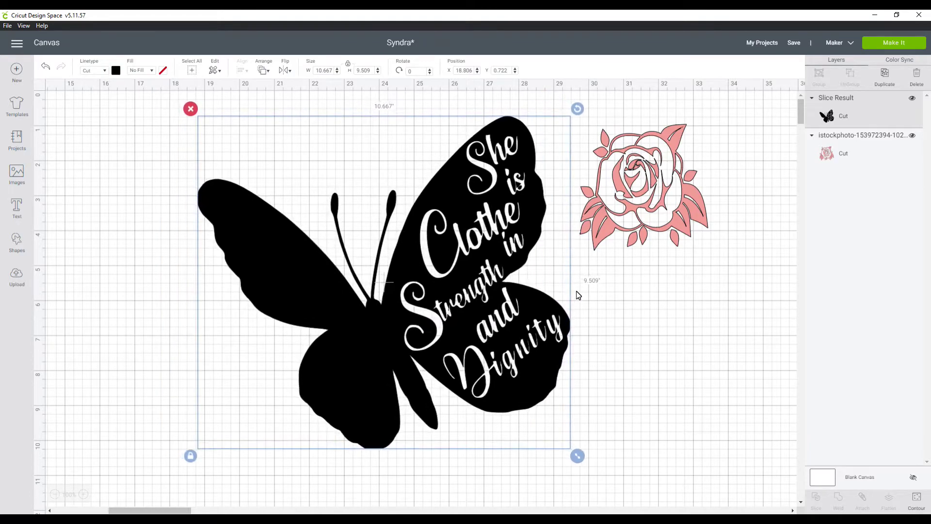
drag(654, 231, 194, 289)
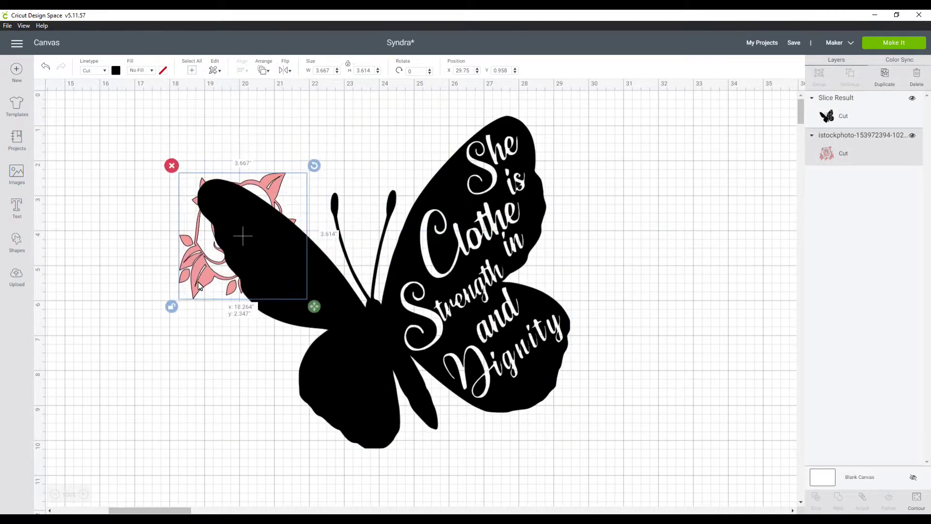
click(265, 70)
click(276, 114)
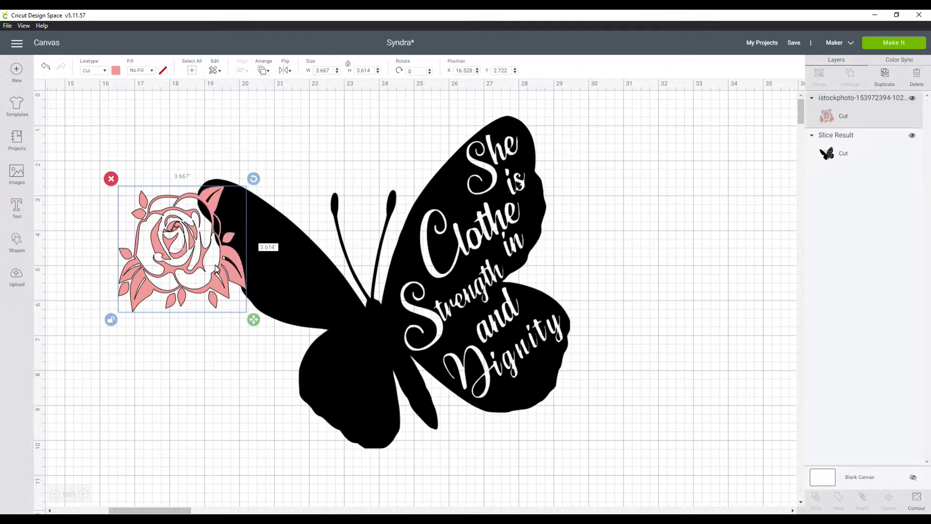
drag(215, 268, 277, 266)
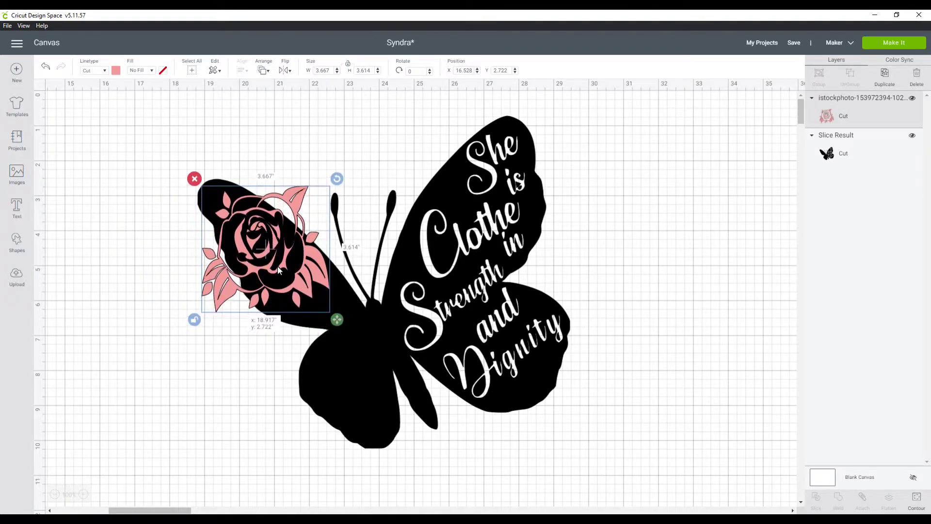
Reshape, tilt and resize the rose to fit the upper left wing
mouse_move(338, 321)
mouse_down()
mouse_move(299, 354)
mouse_move(306, 360)
mouse_up()
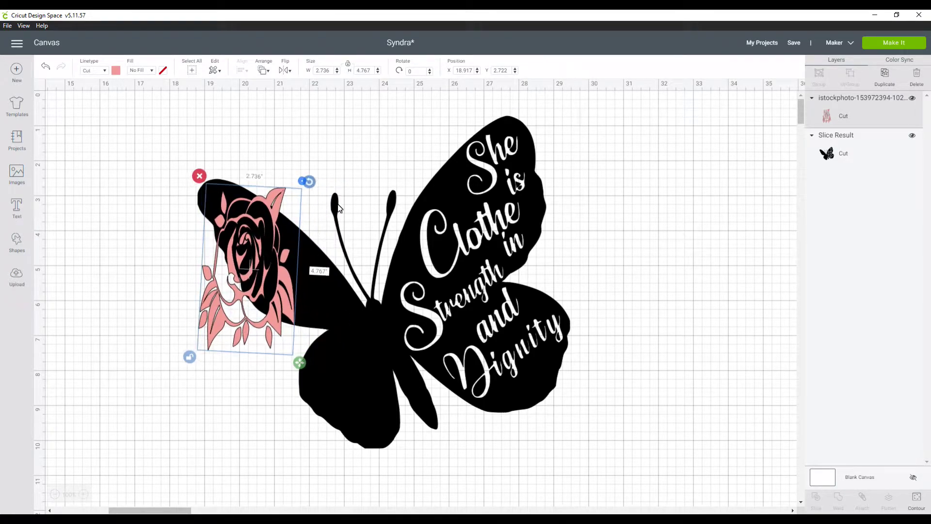
drag(304, 180, 336, 202)
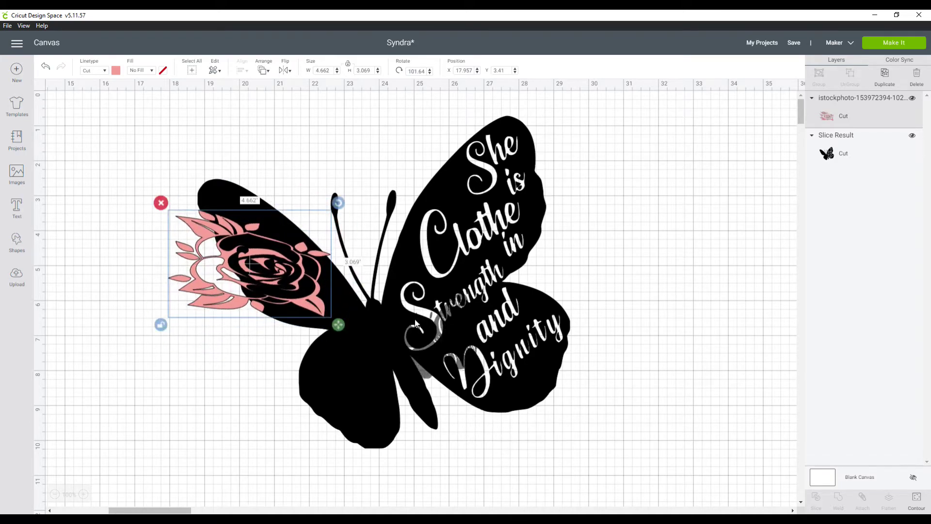
drag(335, 202, 320, 181)
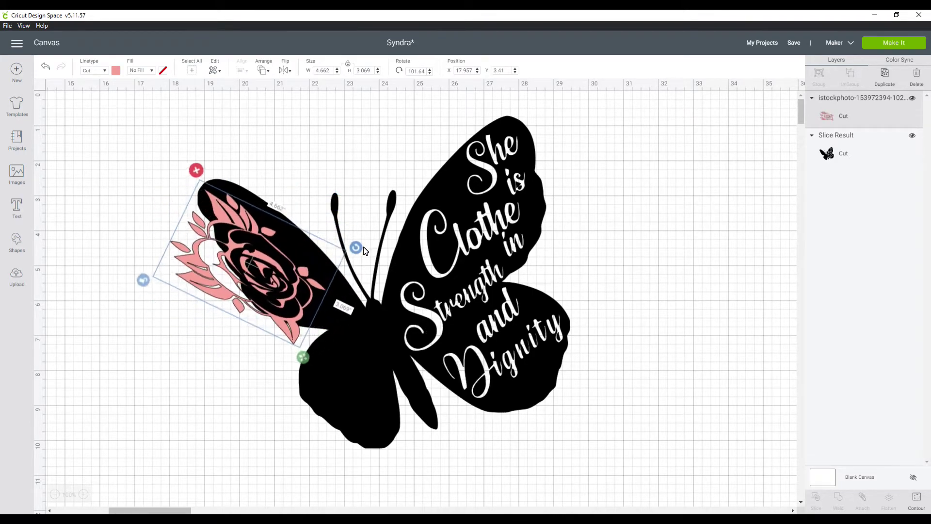
mouse_move(194, 170)
mouse_down()
mouse_move(320, 166)
mouse_move(254, 141)
mouse_up()
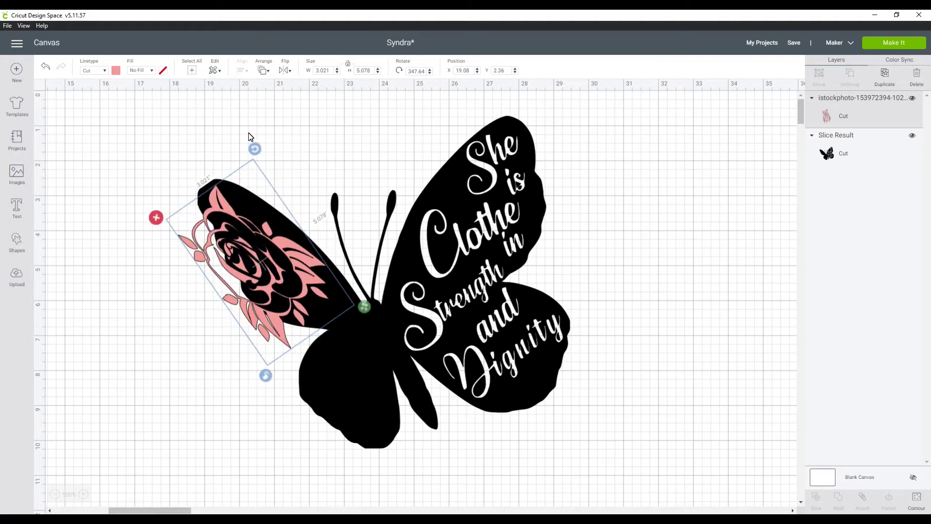
drag(278, 260, 290, 251)
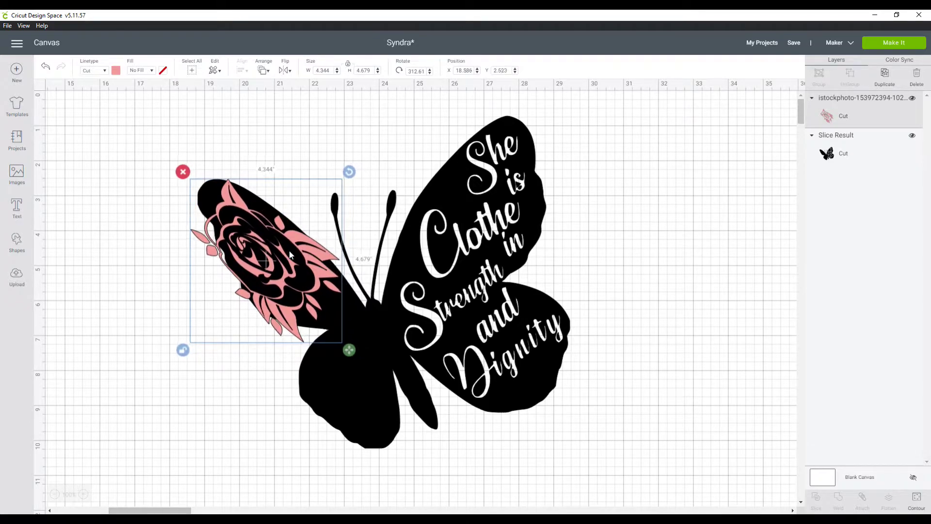
mouse_move(349, 350)
mouse_down()
mouse_move(301, 311)
mouse_move(353, 362)
mouse_move(353, 353)
mouse_up()
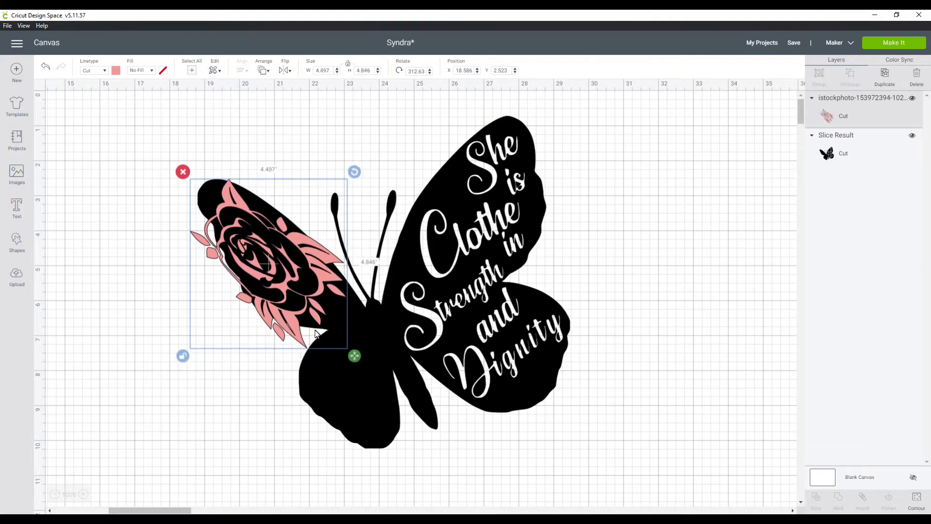
drag(280, 295, 282, 278)
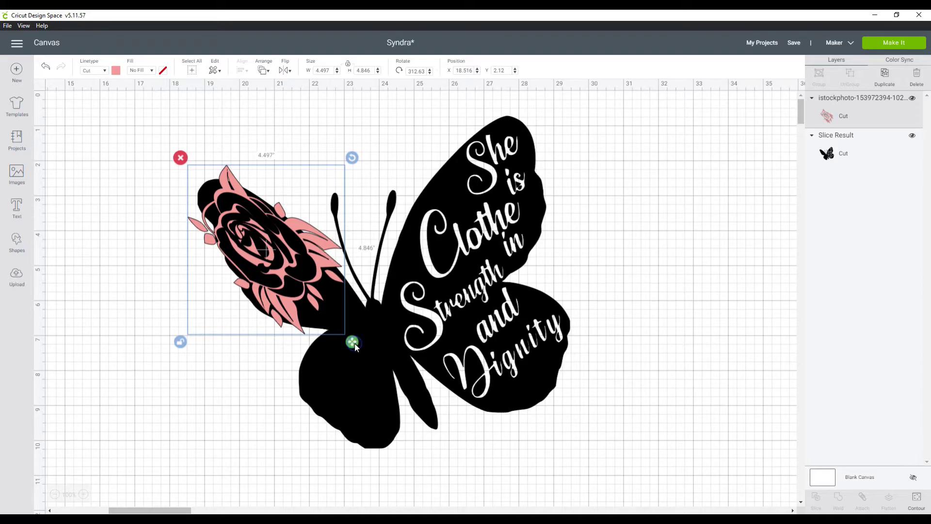
drag(353, 342, 387, 371)
key(ctrl+z)
click(655, 381)
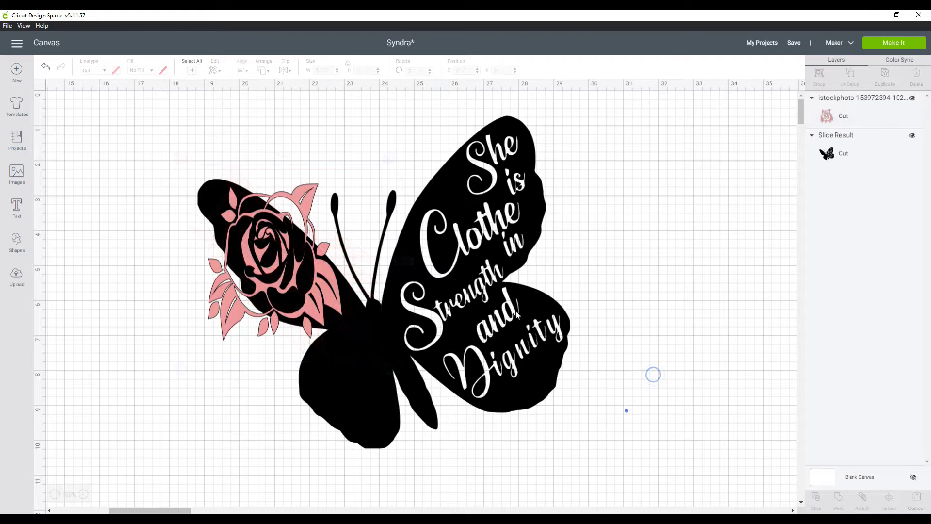
Slice the rose into the butterfly and delete the pink rose, leaf and leftover pieces
drag(627, 411, 175, 182)
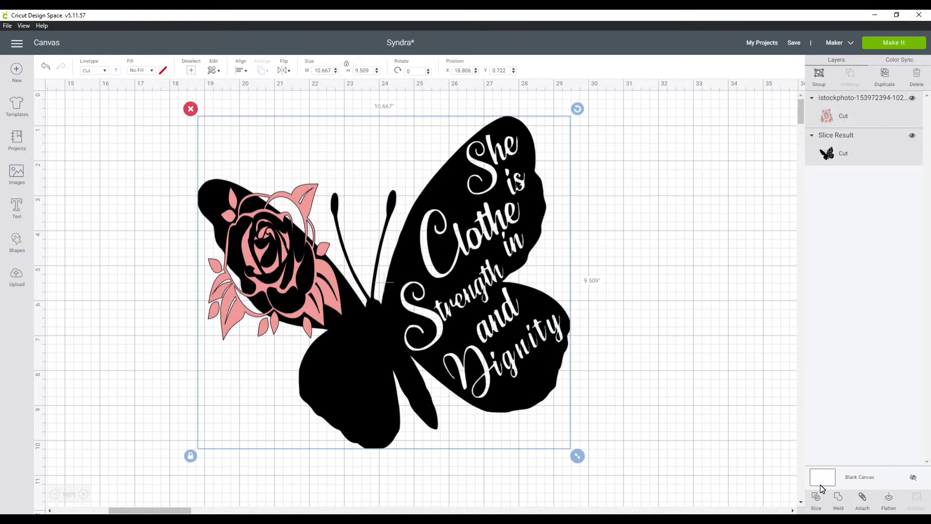
click(816, 496)
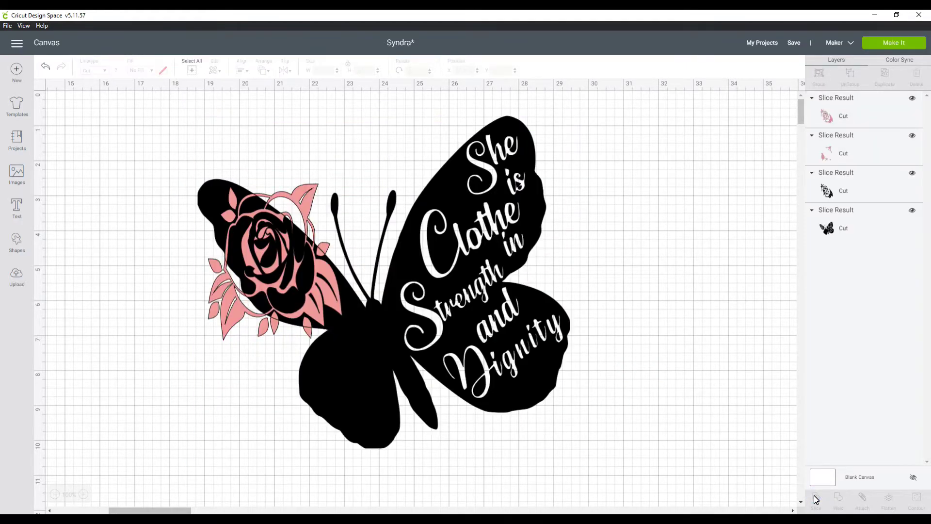
click(271, 261)
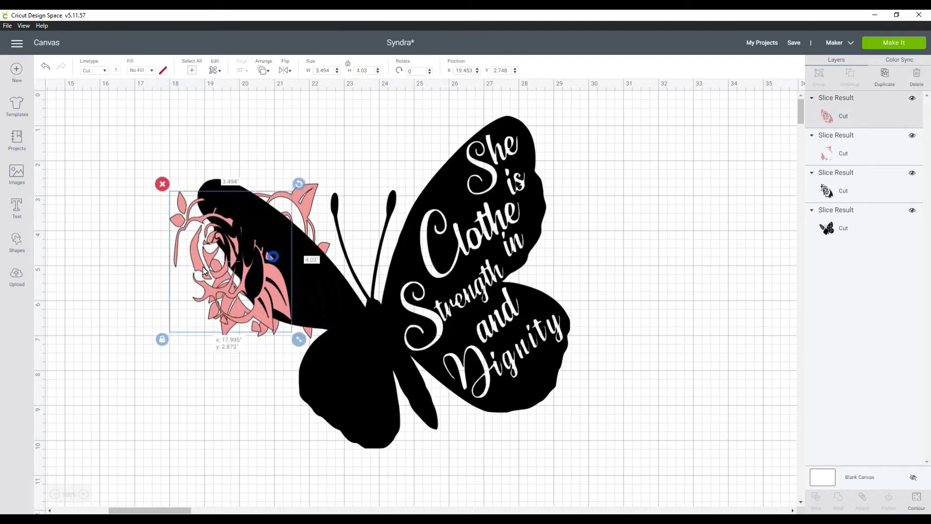
drag(272, 261, 160, 282)
click(100, 205)
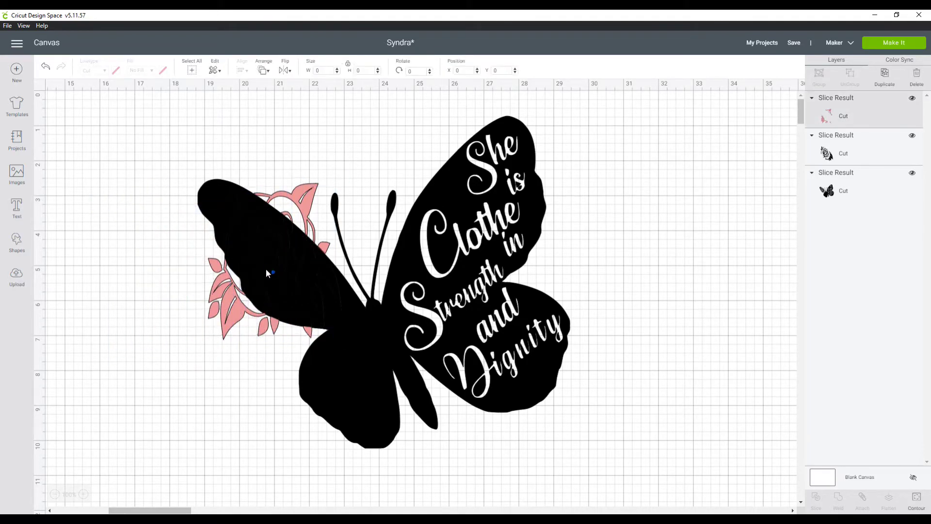
drag(264, 309, 127, 239)
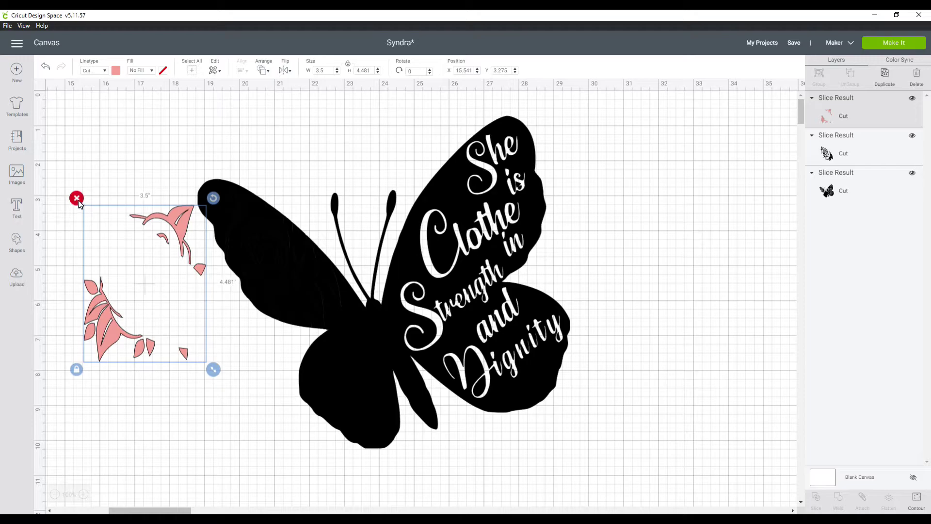
click(77, 198)
click(285, 254)
drag(280, 259, 131, 289)
click(68, 218)
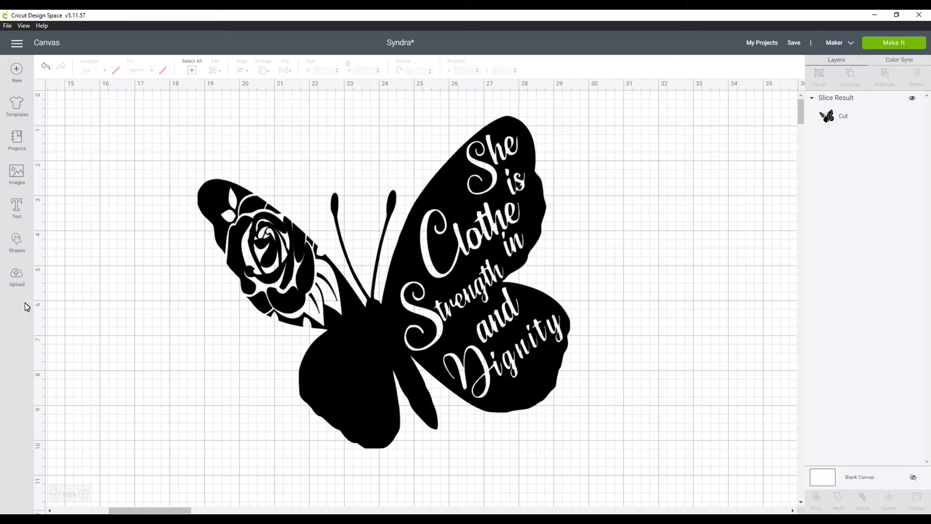
Insert a second copy of the rose image from the Upload library
click(16, 277)
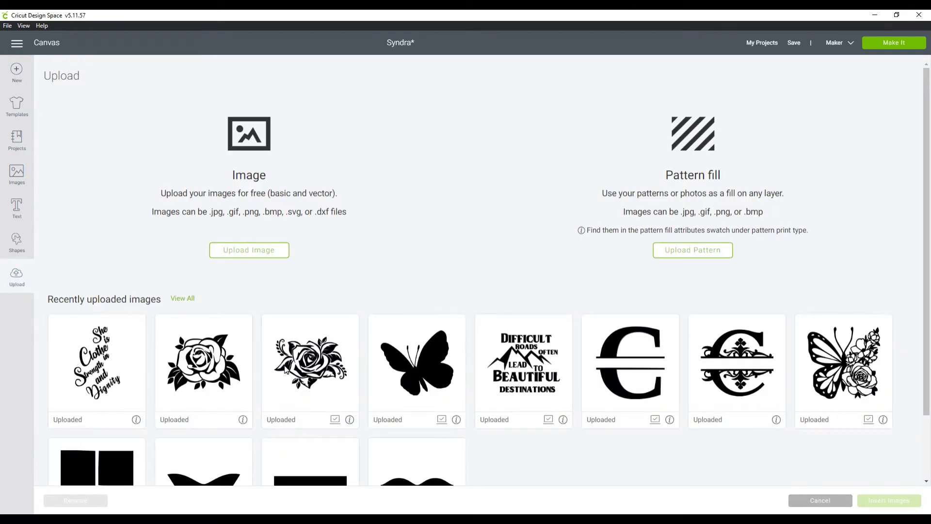
click(210, 372)
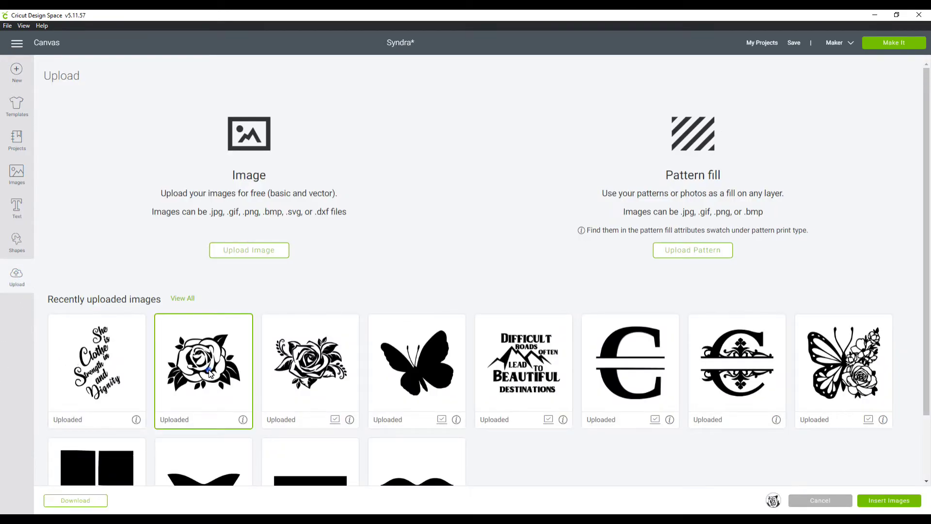
click(889, 501)
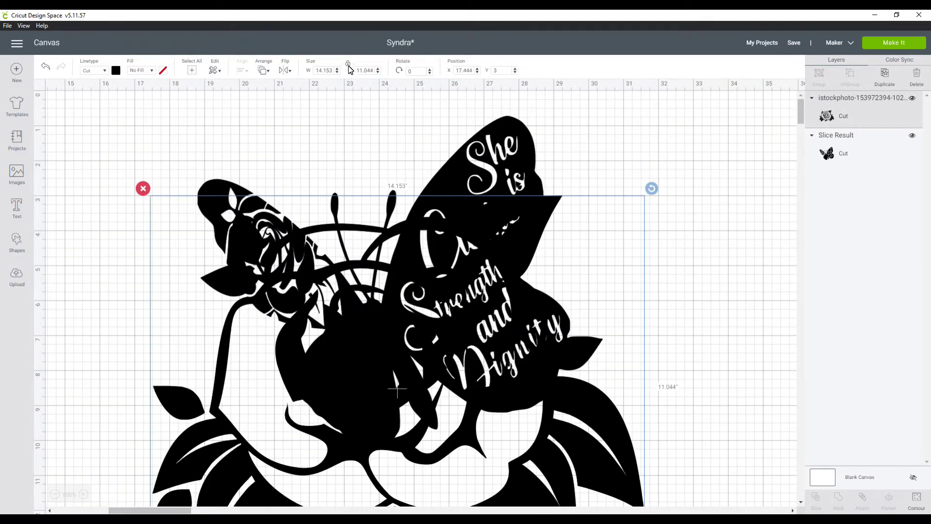
scroll(427, 371, down, 3)
scroll(425, 193, down, 3)
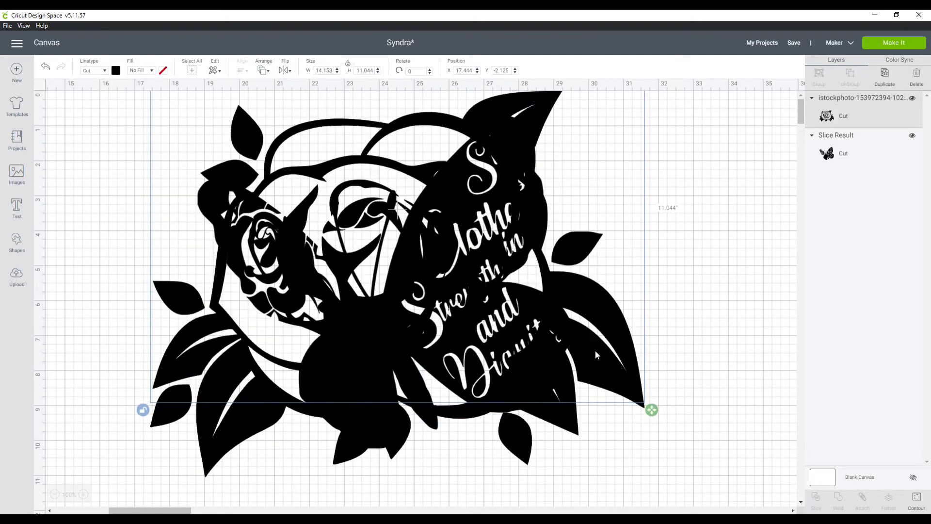
Shrink the new rose and make it pink
drag(650, 485, 286, 230)
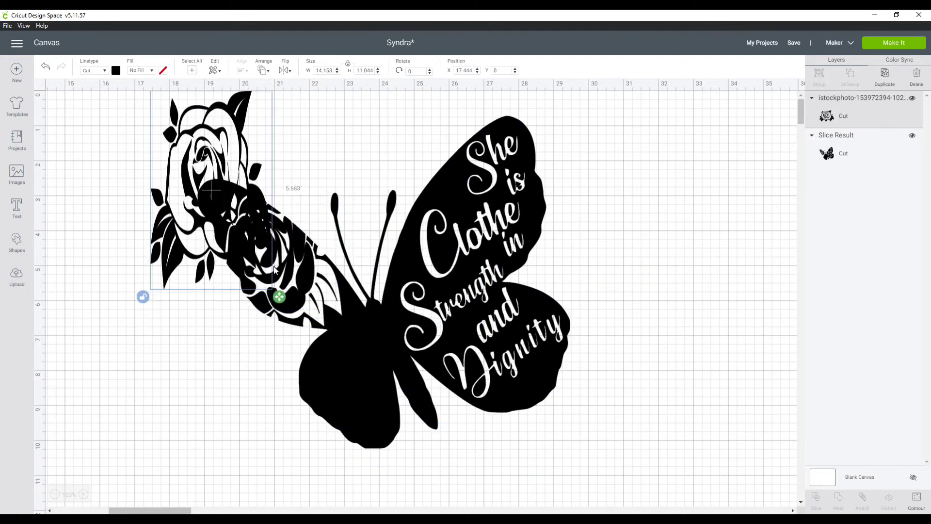
click(115, 71)
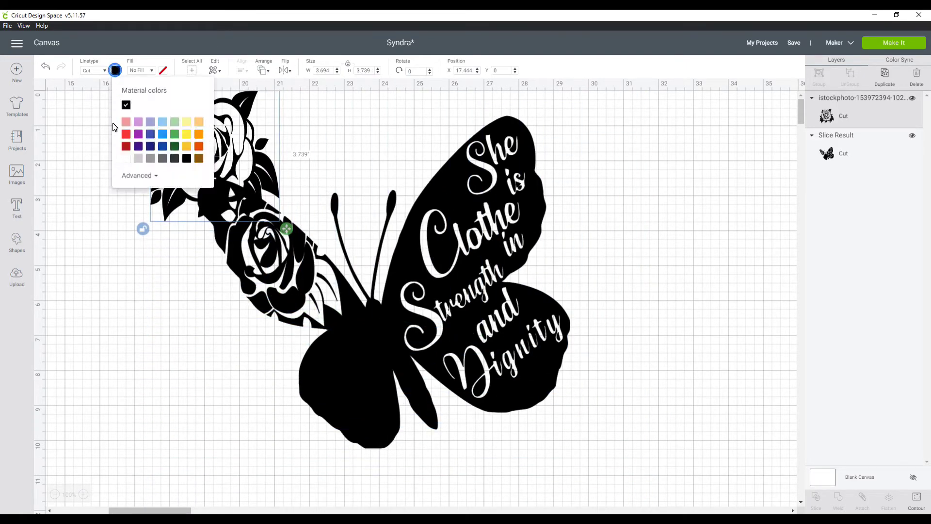
click(125, 121)
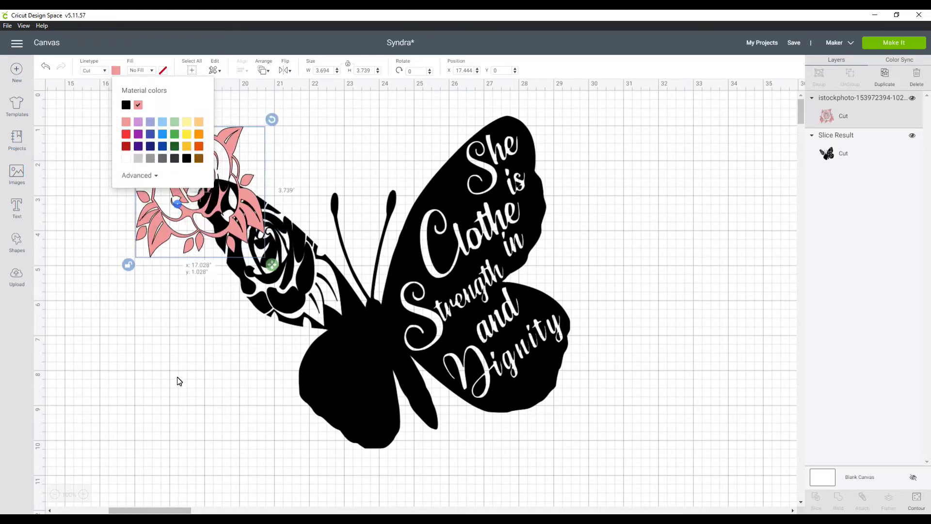
Move, slightly shrink and rotate the rose to fit the lower left wing
drag(212, 160, 333, 453)
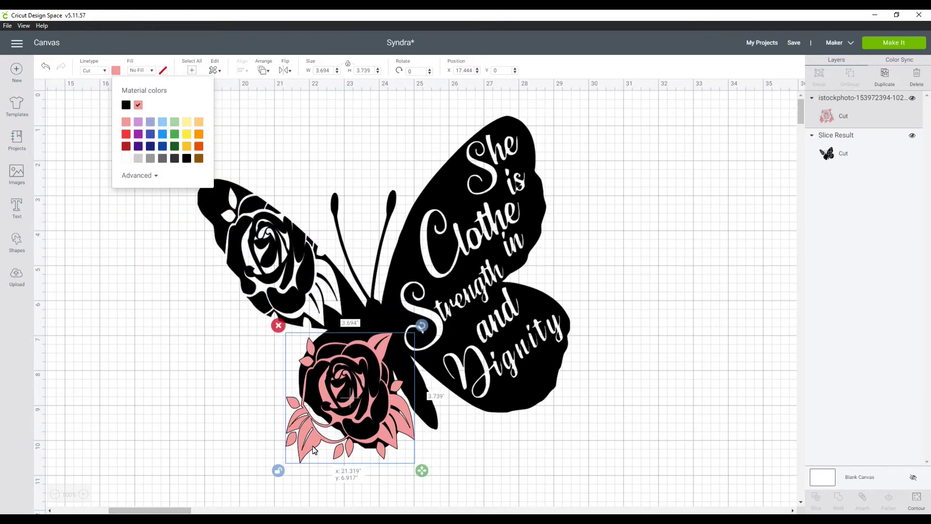
click(372, 495)
drag(421, 472, 411, 456)
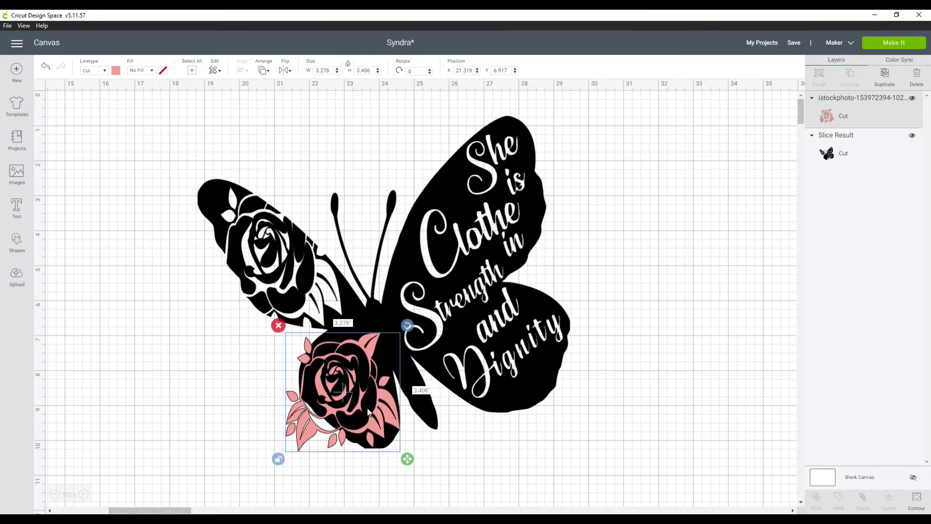
drag(357, 402, 357, 402)
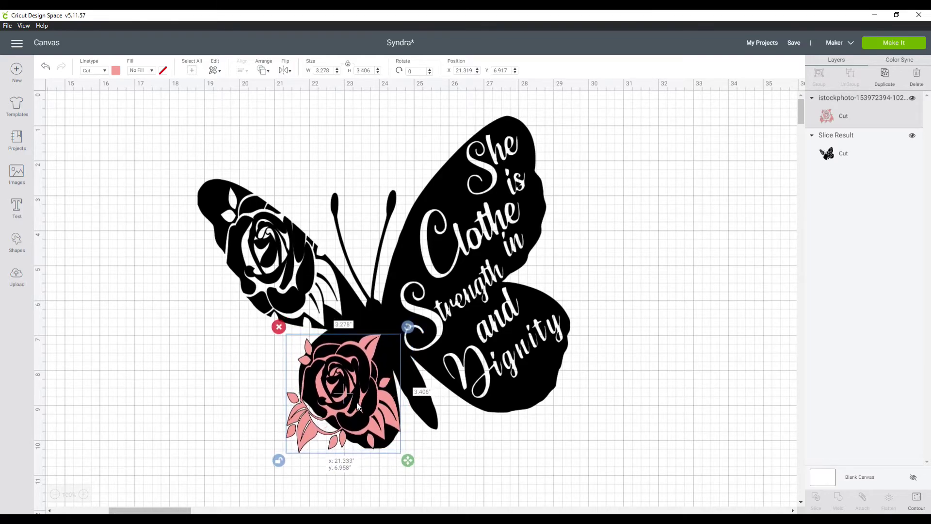
drag(407, 329, 373, 313)
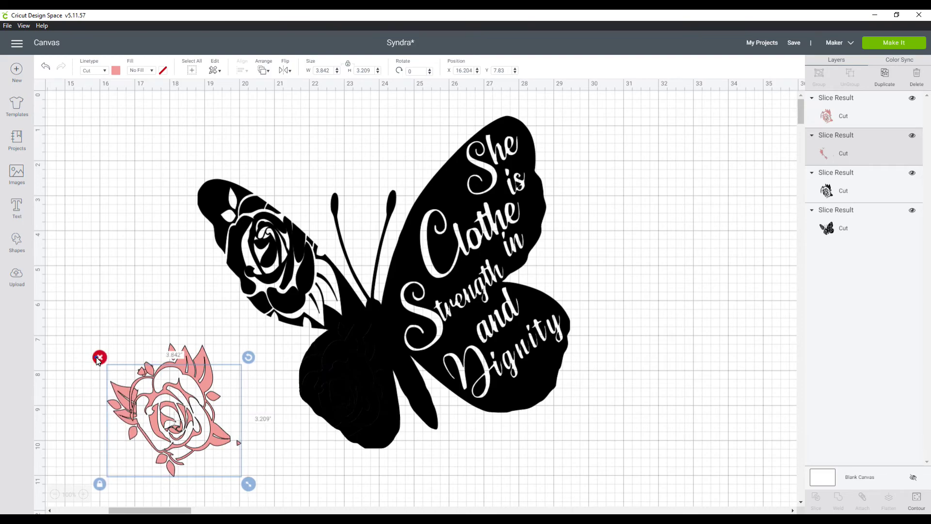
Delete the pink sliver, pink rose and lower-wing leftover pieces, then move the butterfly top left
click(141, 352)
click(151, 375)
click(122, 336)
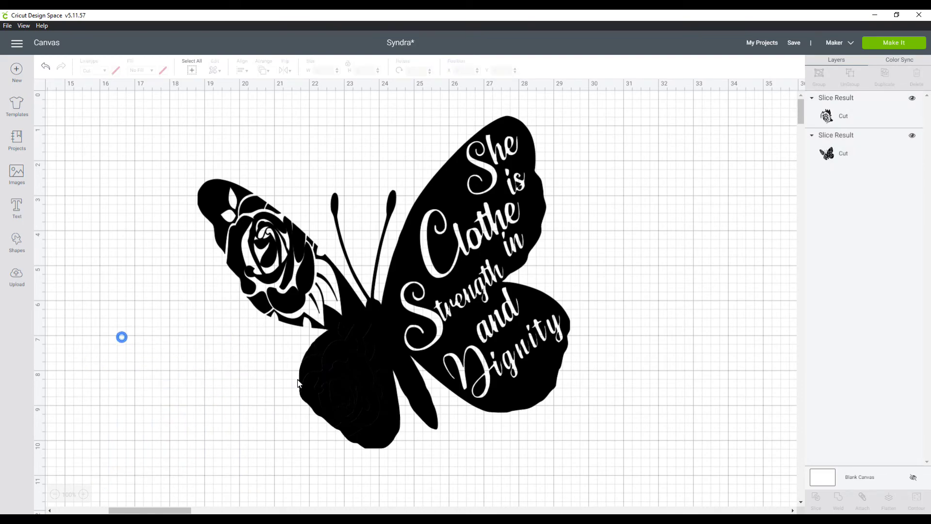
click(341, 381)
drag(343, 384, 154, 418)
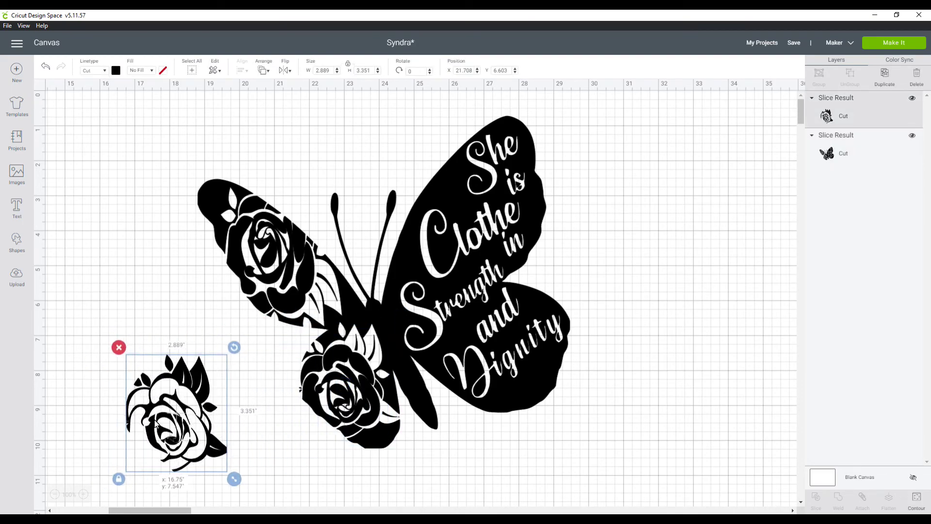
click(103, 350)
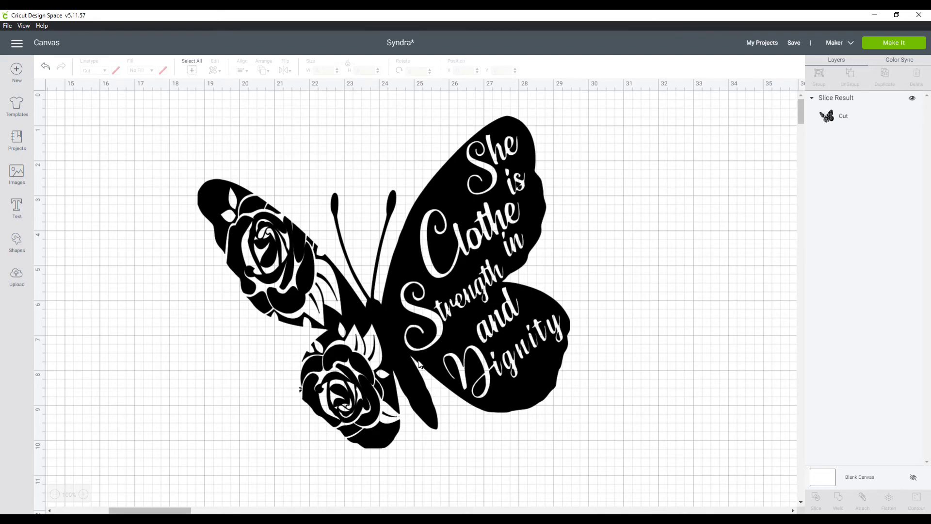
drag(396, 320, 254, 313)
click(330, 71)
text(3.75)
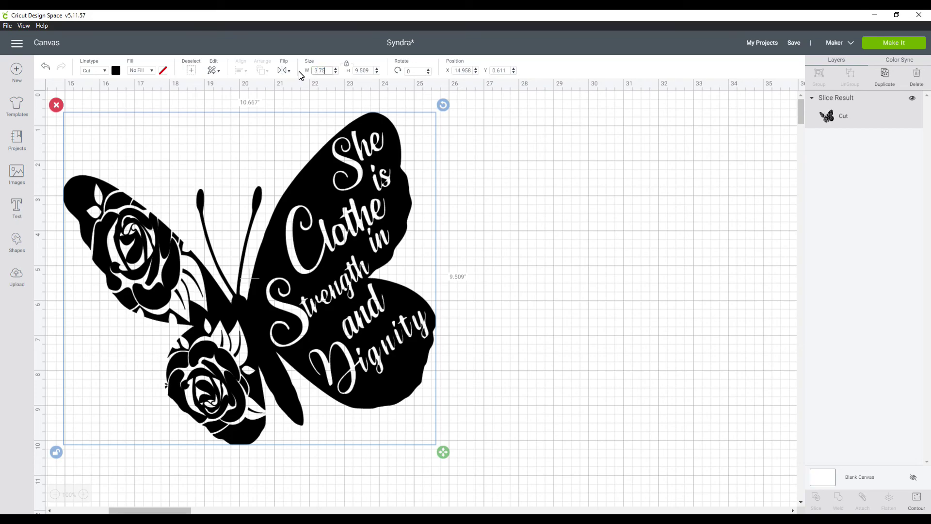
Enter 3.75 inches for both the butterfly's width and height
key(Tab)
text(3.75)
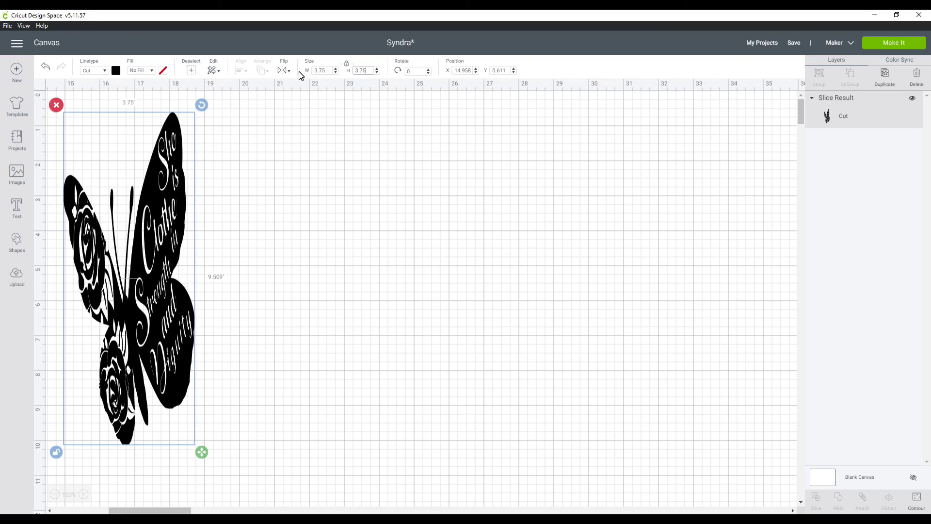
key(Return)
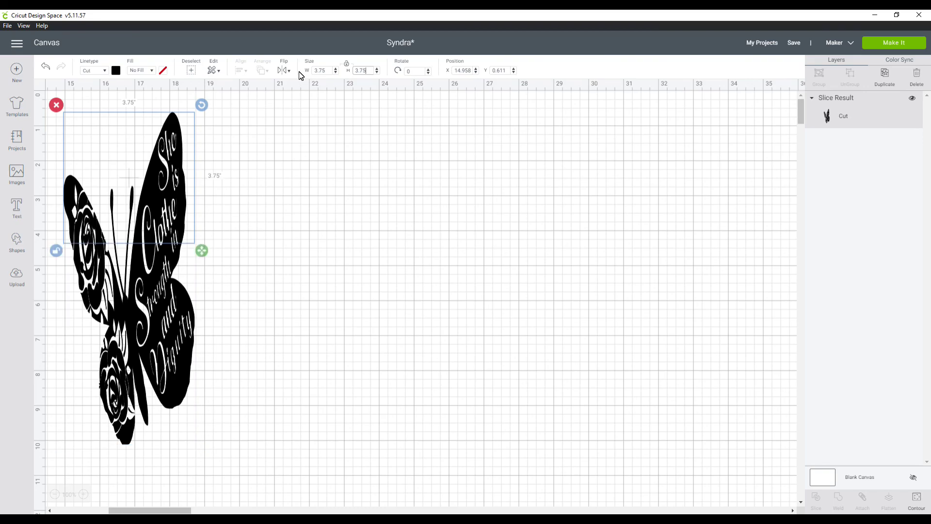